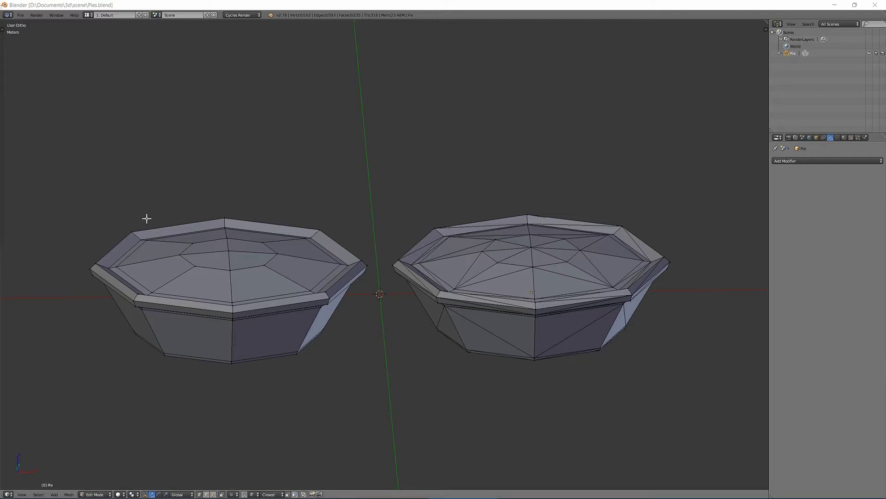
Loop-select the left pie's rim edge loop, then its inner top loop
middle_drag(499, 247, 504, 185)
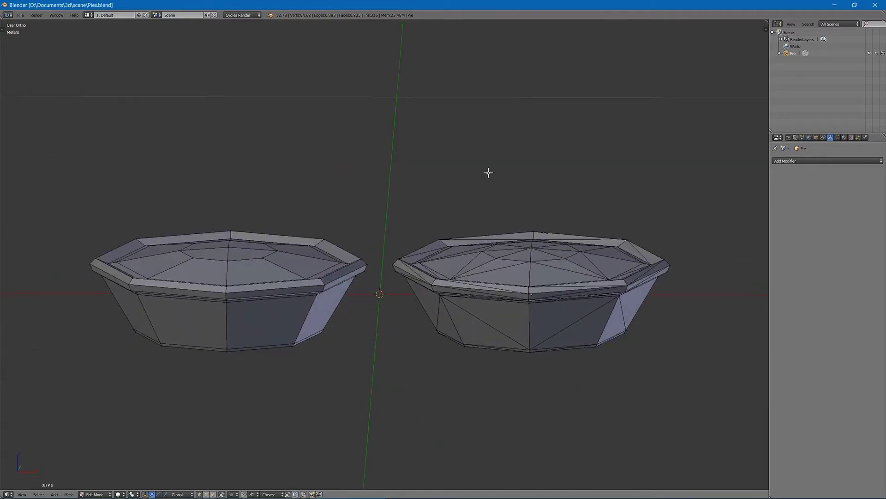
middle_drag(375, 228, 377, 255)
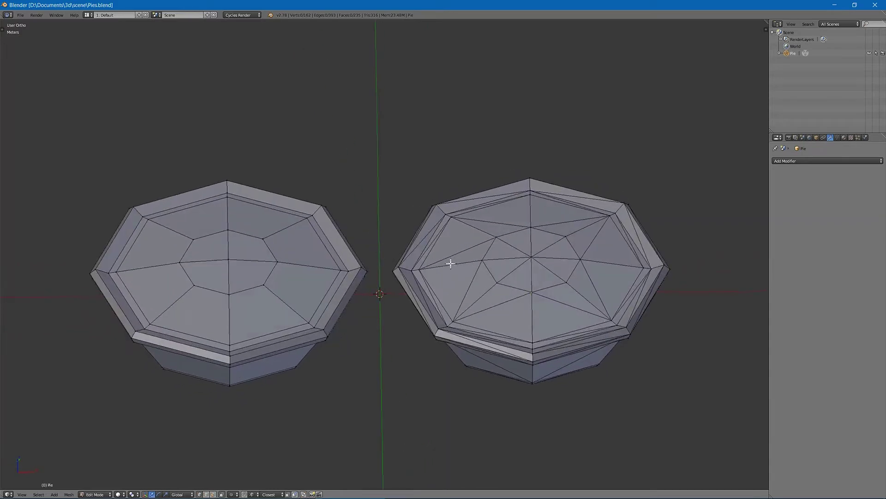
mouse_move(452, 271)
middle_down()
mouse_move(410, 253)
mouse_move(439, 243)
mouse_move(388, 232)
mouse_move(434, 242)
mouse_move(448, 261)
middle_up()
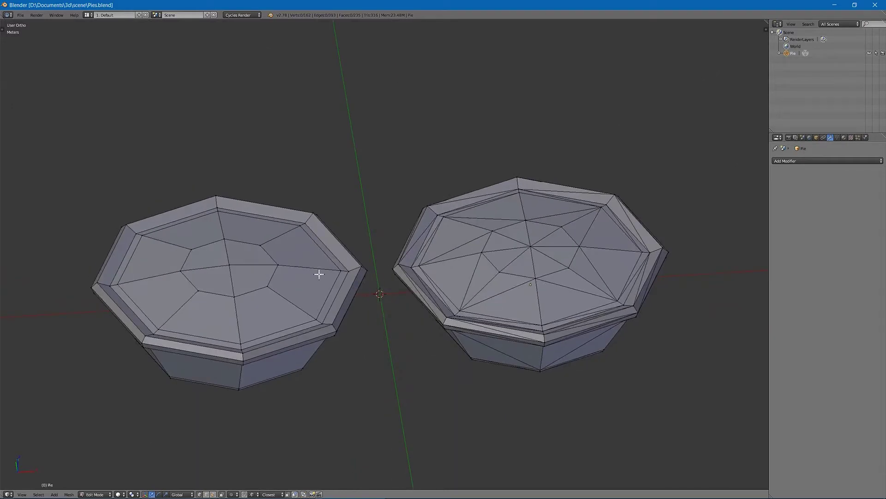
alt+click(339, 270)
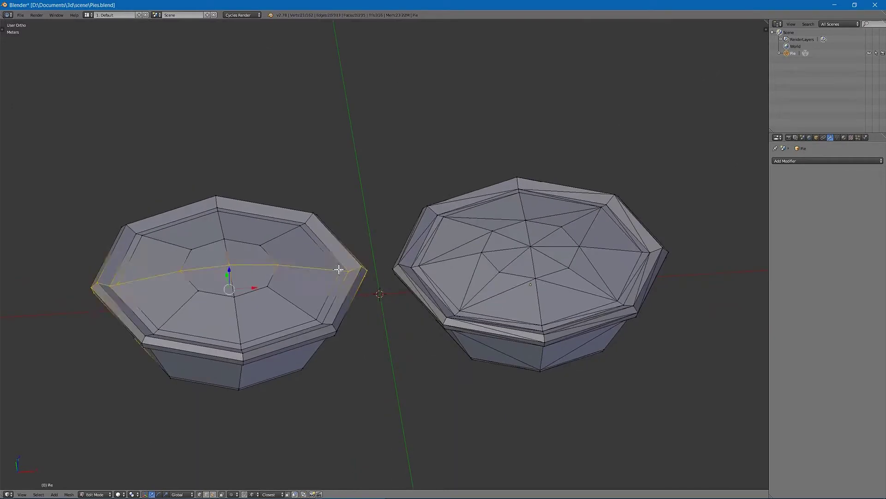
alt+click(319, 308)
Move the left pie's inner top loop vertically along Z with G Z
middle_drag(317, 306, 286, 272)
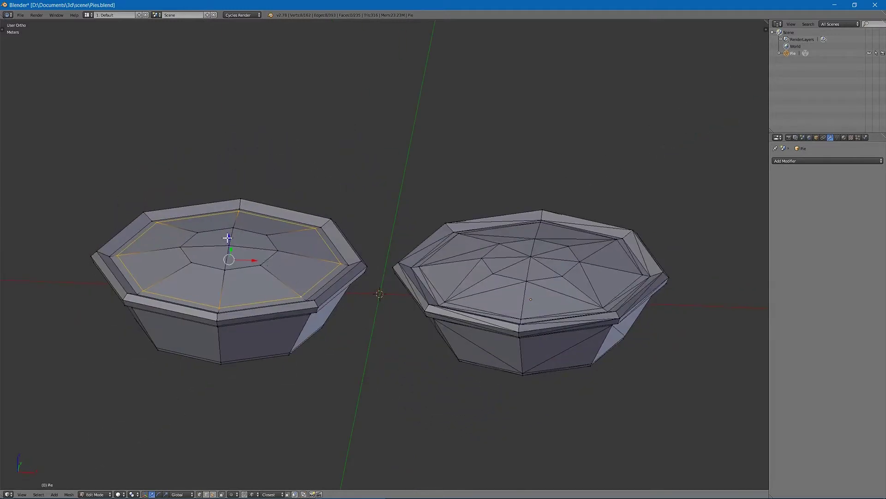
key(g)
key(z)
click(217, 208)
middle_drag(217, 208, 334, 259)
Scale the left pie's outer rim loop outward, then undo the scaling
alt+click(273, 265)
alt+click(286, 269)
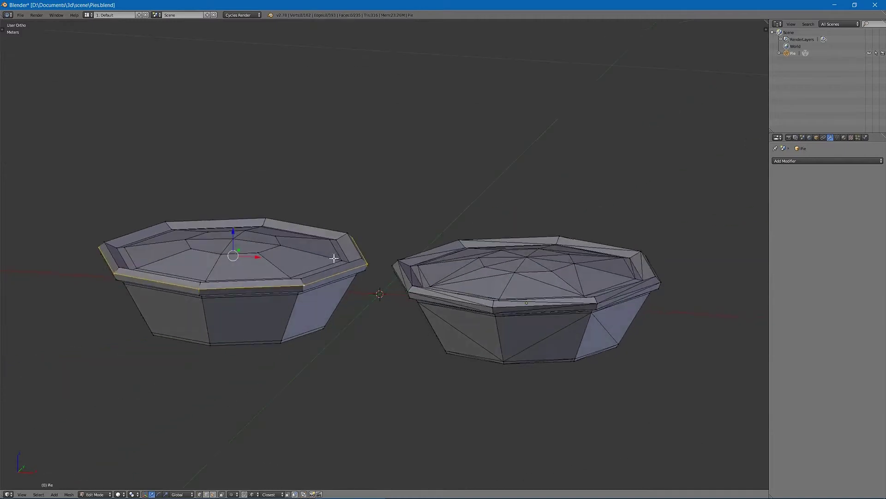
key(s)
click(402, 228)
key(ctrl+z)
Centre the triangulated right pie and try selecting its bottom edge and loops
middle_drag(402, 228, 482, 319)
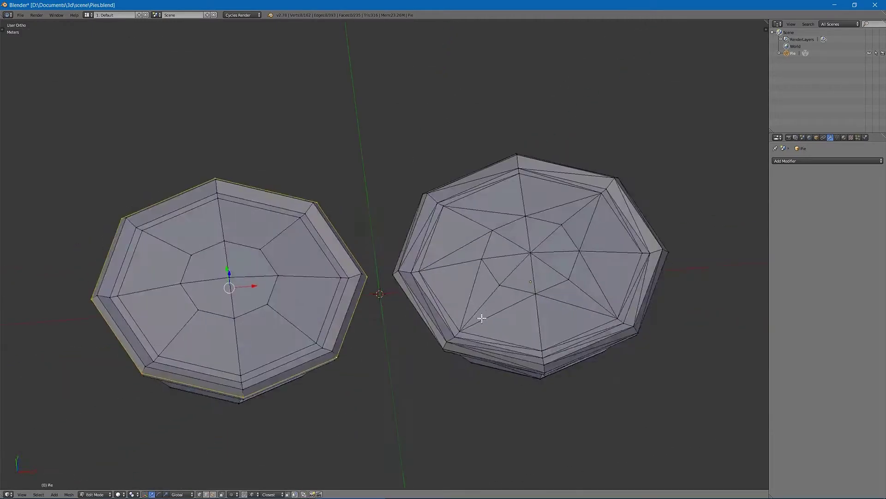
scroll(482, 319, up, 4)
shift+middle_drag(576, 228, 447, 271)
scroll(447, 271, down, 1)
right_click(354, 398)
right_click(478, 326)
shift+right_click(401, 295)
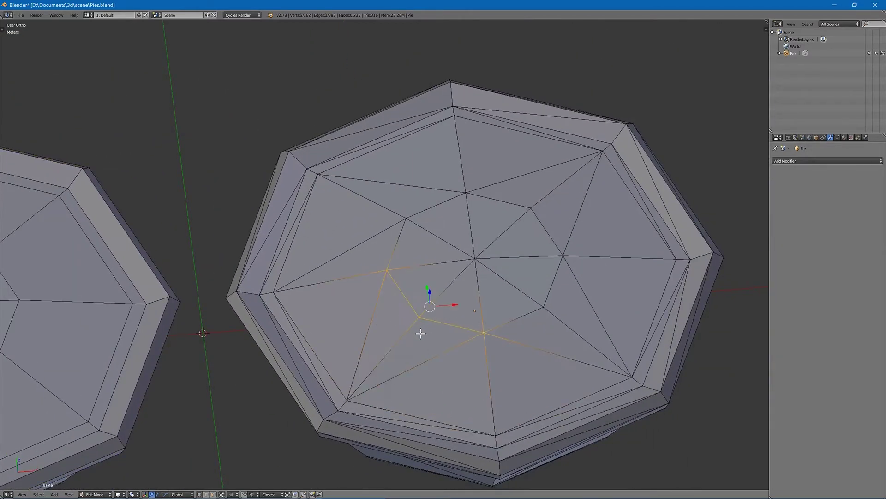
Select single short edges near the right pie's centre, where loops stop
right_click(405, 224)
right_click(472, 255)
middle_drag(479, 256, 509, 212)
scroll(406, 206, up, 1)
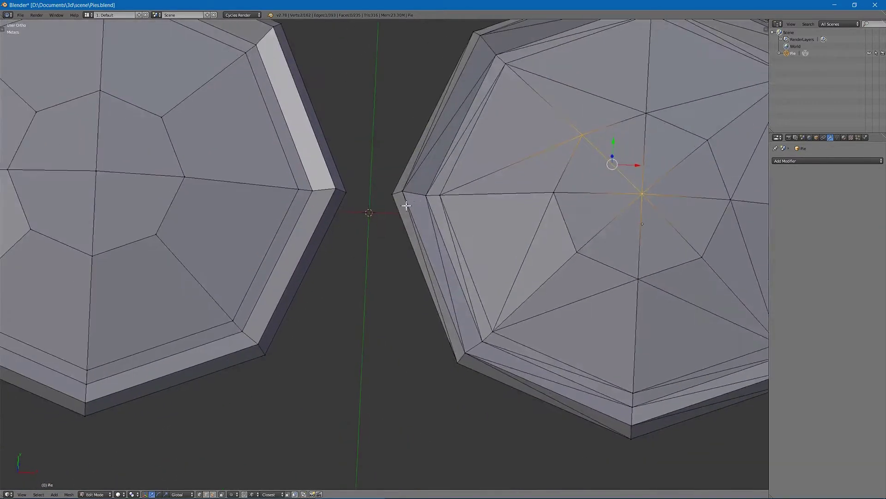
scroll(407, 206, down, 4)
scroll(303, 227, up, 1)
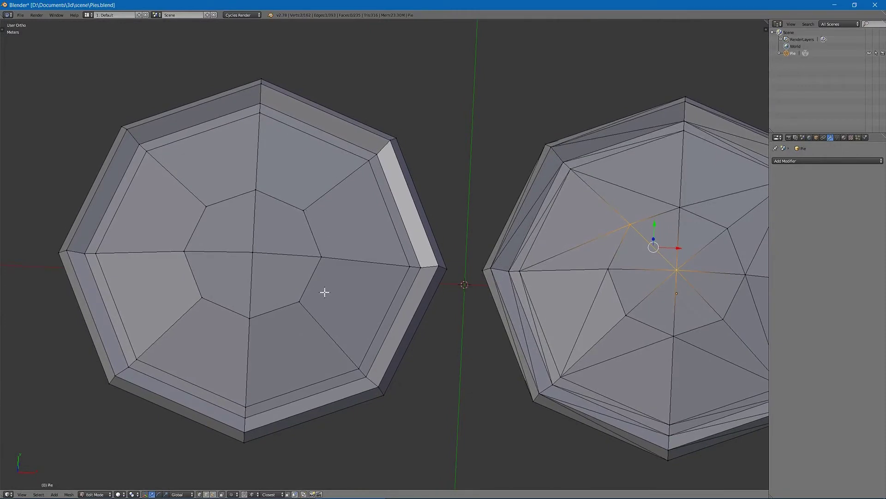
Loop-select a full horizontal loop and the vertical centre loop across the left pie
alt+right_click(321, 249)
alt+right_click(301, 208)
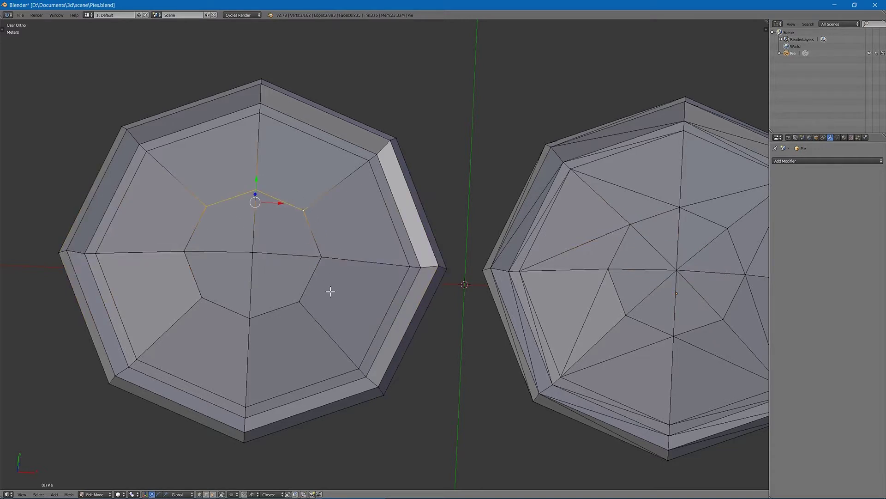
alt+right_click(323, 258)
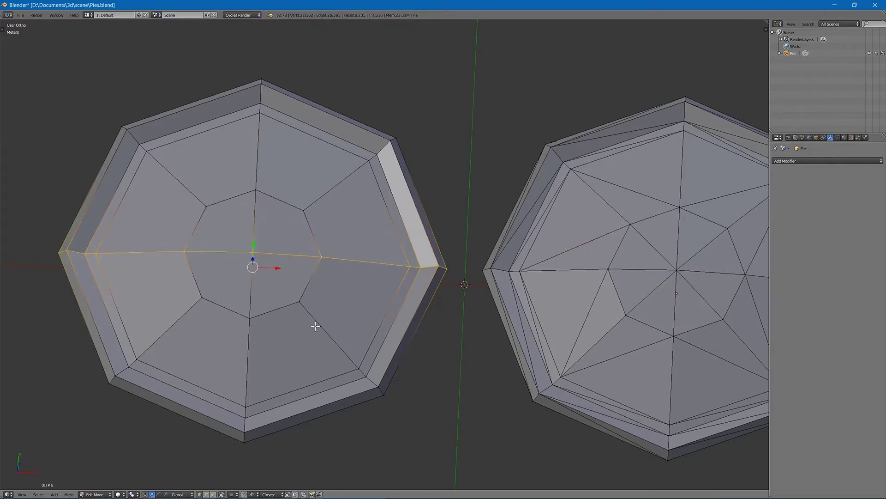
alt+right_click(254, 186)
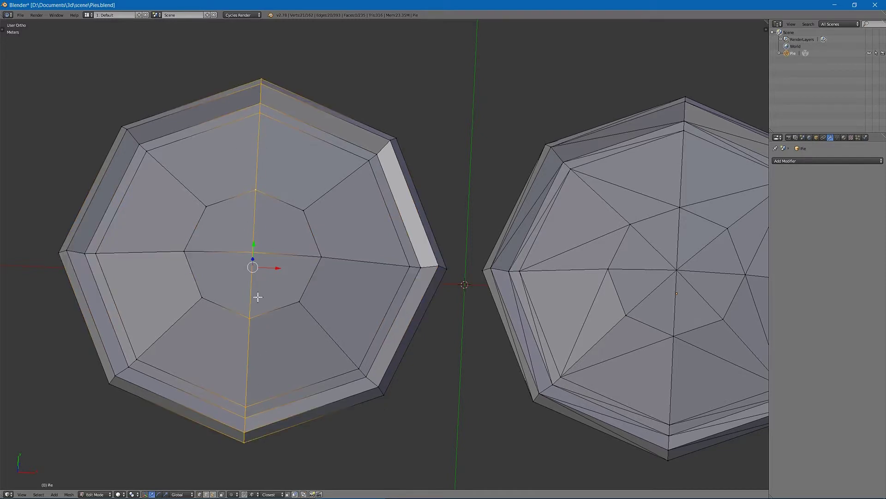
Try a loop selection near the triangulated right pie's centre and compare angles
shift+middle_drag(554, 245, 390, 247)
scroll(492, 207, up, 2)
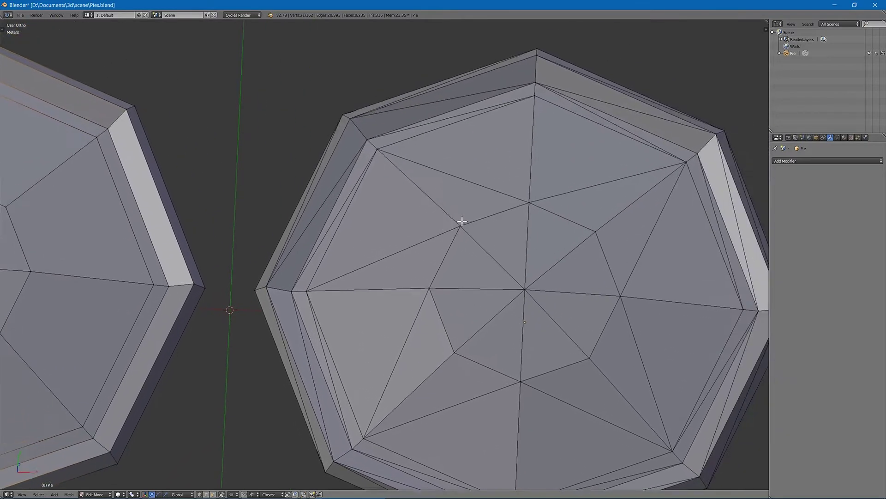
right_click(461, 228)
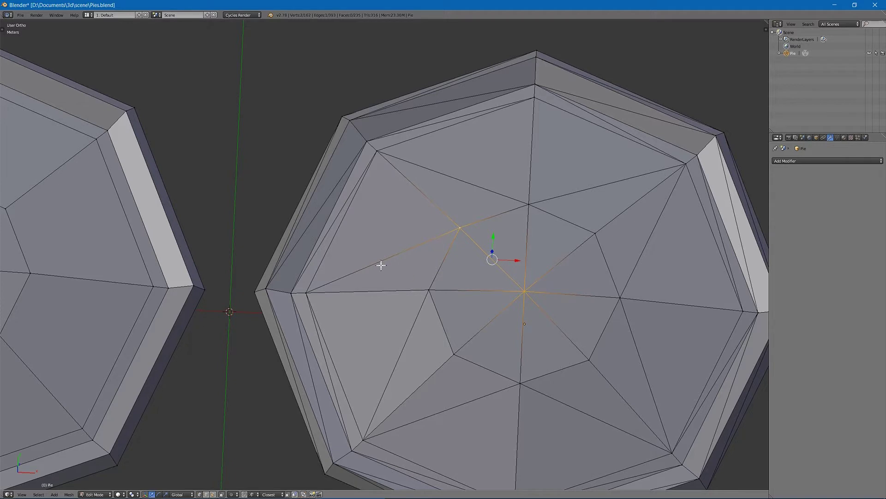
middle_drag(417, 255, 511, 267)
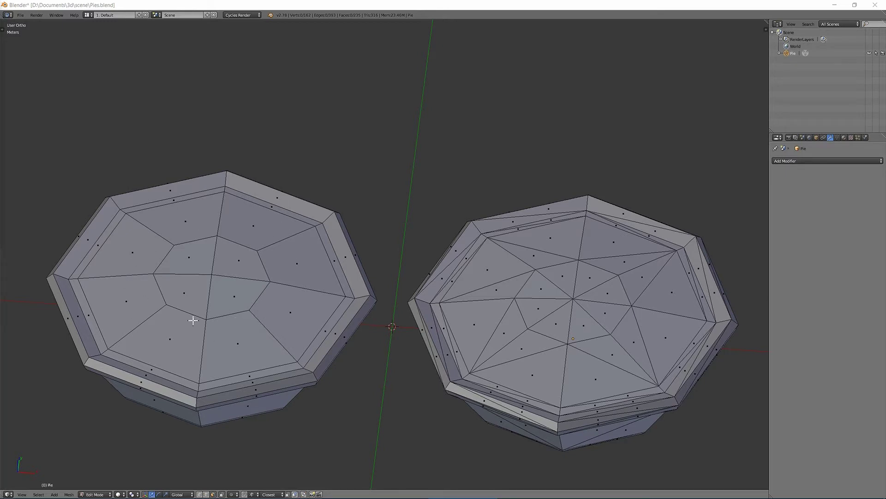
Select a face and the ring of faces around the left pie's centre
right_click(263, 320)
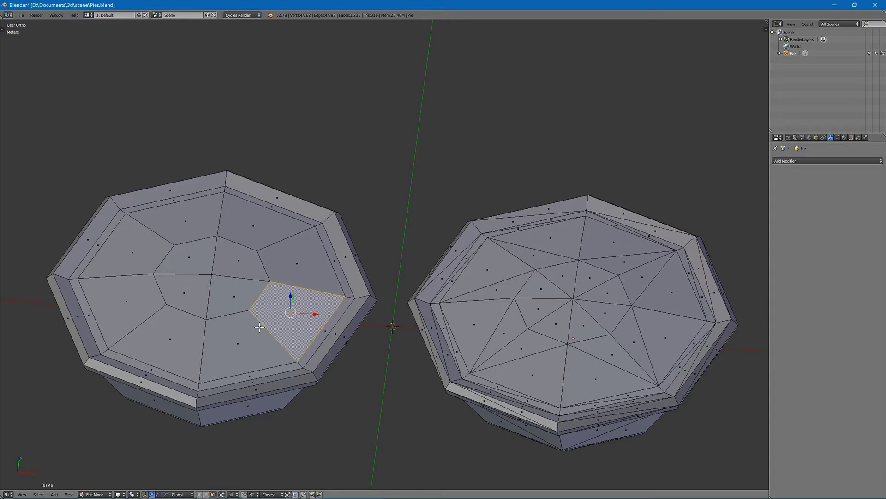
alt+right_click(260, 326)
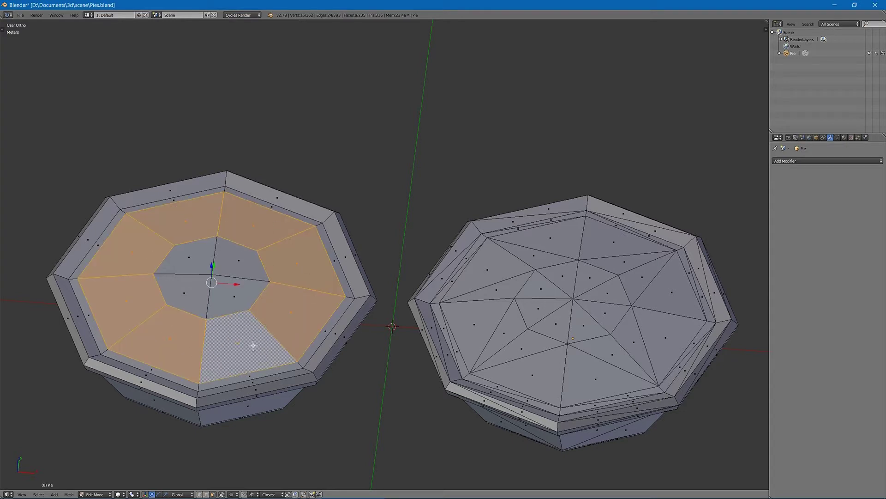
middle_drag(248, 316, 264, 326)
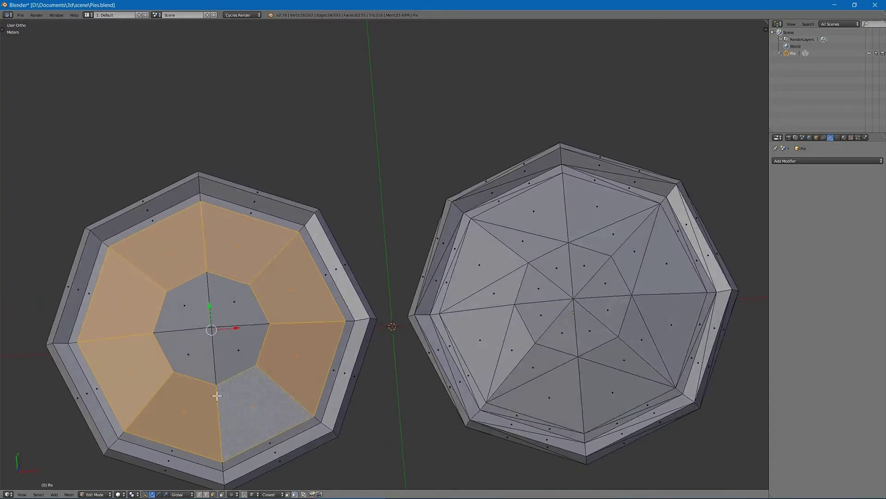
shift+middle_drag(265, 390, 325, 351)
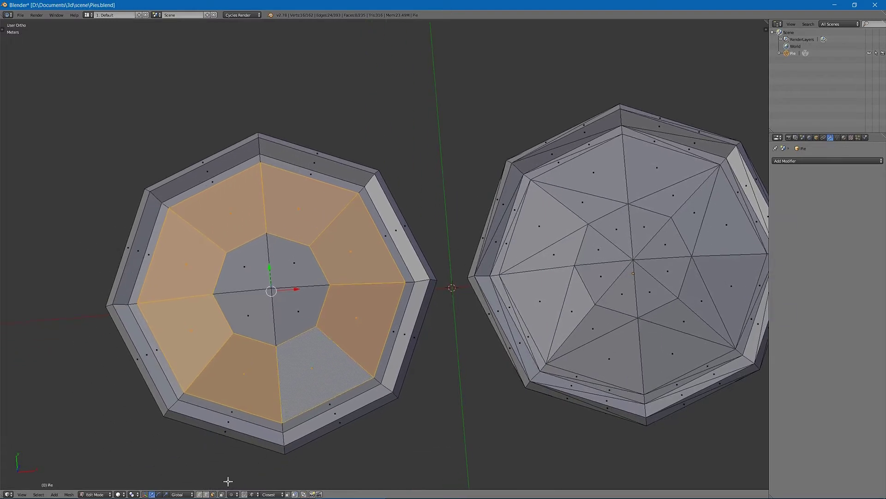
In vertex mode, select a rim vertex and an inner vertex on the left pie
click(201, 495)
right_click(259, 168)
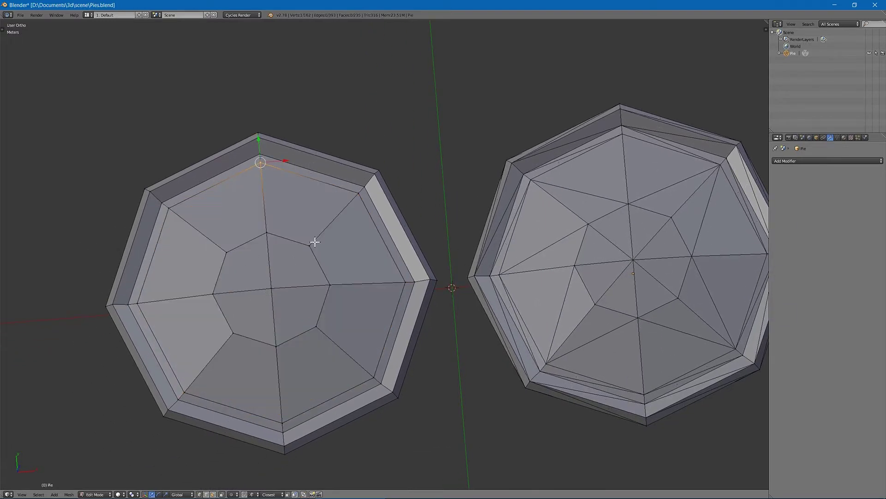
shift+right_click(312, 246)
Back in face mode, loop-select a ring of faces on the left pie
click(213, 494)
alt+right_click(351, 318)
mouse_move(341, 341)
middle_down()
mouse_move(337, 287)
mouse_move(357, 297)
middle_up()
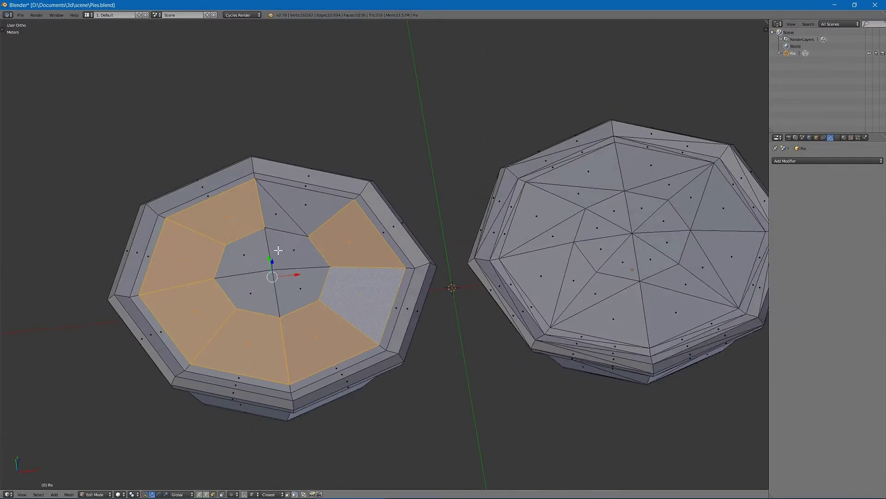
middle_drag(434, 237, 384, 282)
middle_drag(466, 181, 438, 164)
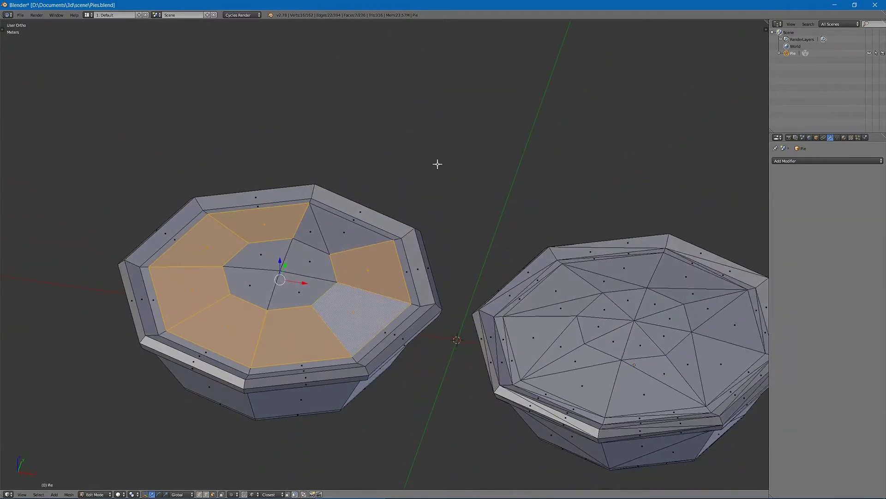
Clear the face selection, then undo back through the seven-face ring and rim edge
key(a)
shift+middle_drag(520, 234, 518, 215)
key(ctrl+z)
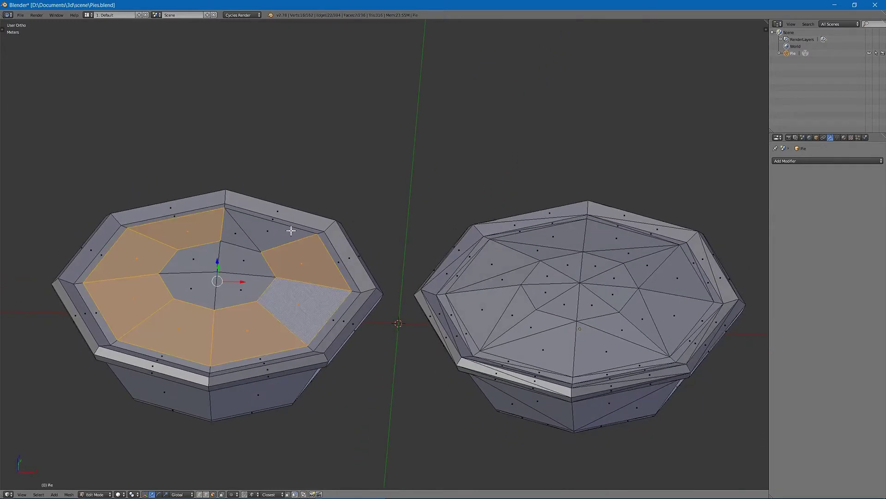
key(ctrl+z)
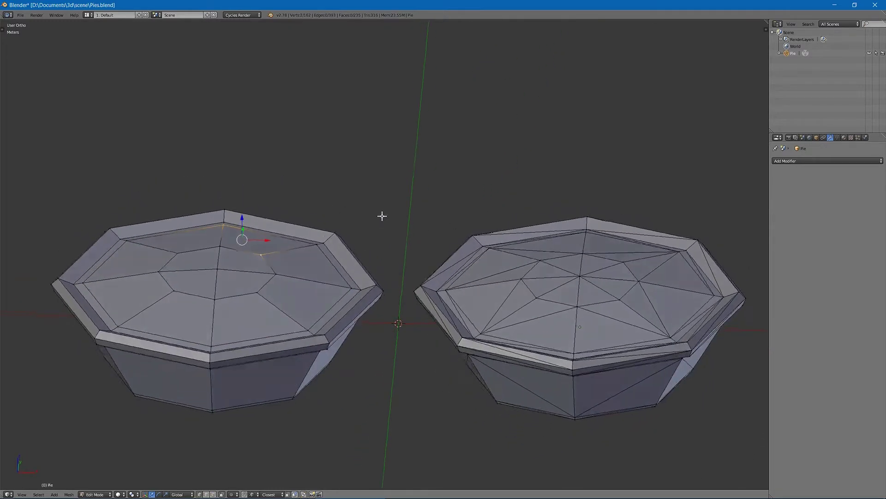
key(ctrl+z)
Add a level-2 Subdivision Surface modifier to both pies with Ctrl+2 in Object Mode
middle_drag(453, 221, 406, 195)
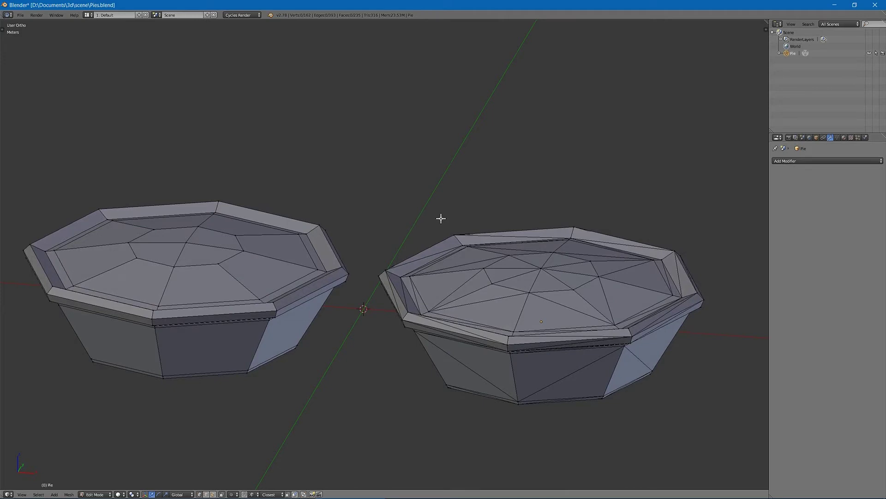
middle_drag(437, 218, 441, 221)
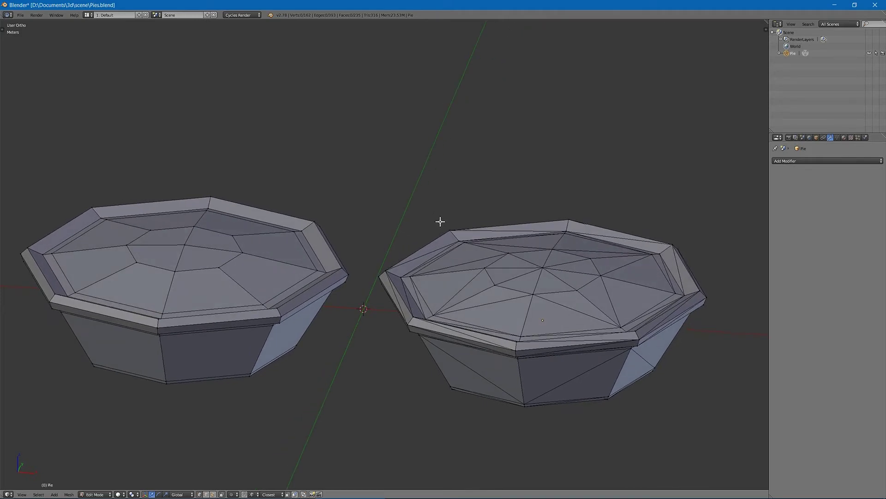
key(Tab)
key(ctrl+2)
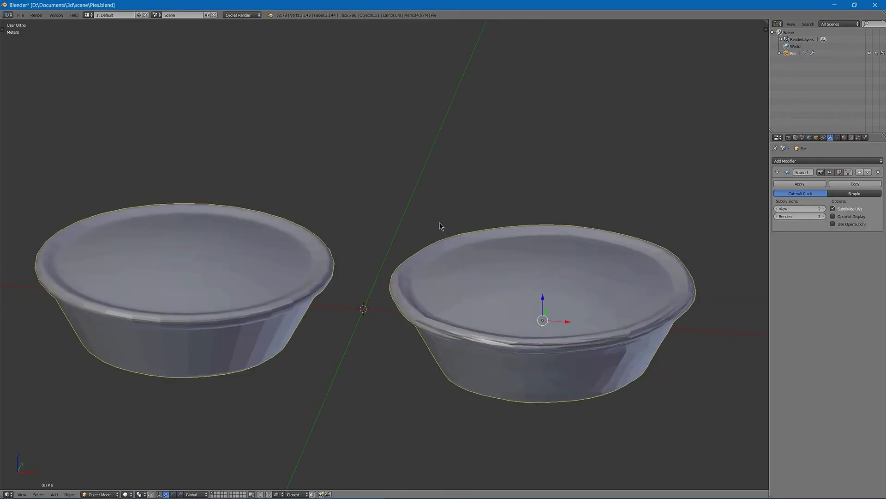
Compare the smoothed pie tops and undersides, then return to Edit Mode to show the cage
middle_drag(443, 218, 173, 211)
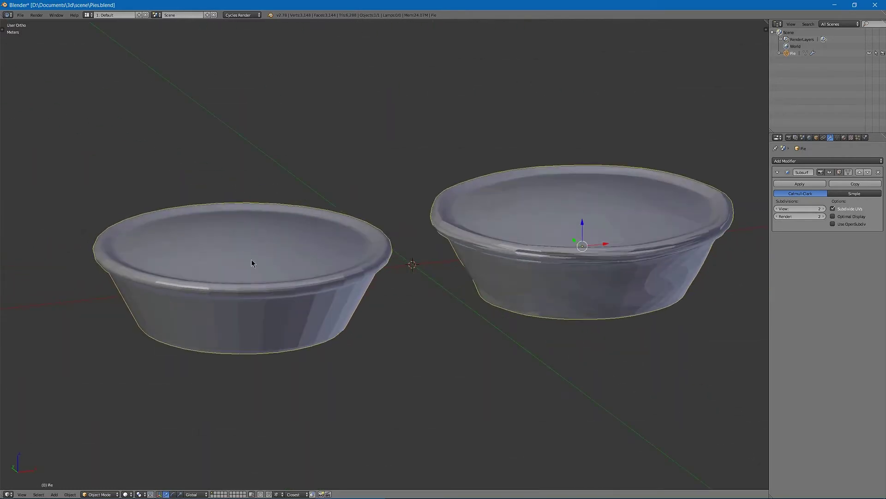
middle_drag(515, 240, 495, 294)
middle_drag(501, 260, 493, 205)
key(Tab)
middle_drag(263, 243, 255, 306)
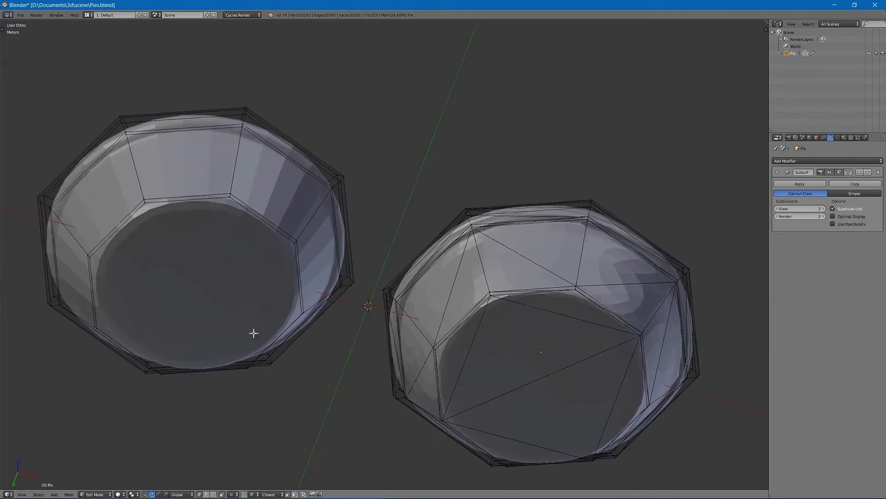
Select the left pie's flat octagonal bottom face, then leave Edit Mode
click(214, 494)
right_click(224, 358)
middle_drag(247, 252, 217, 270)
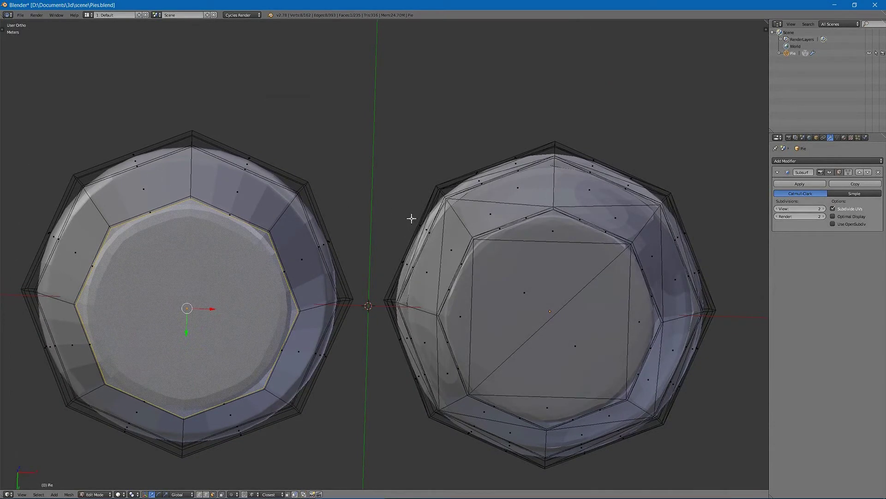
key(Tab)
Apply the Subsurf modifier and inspect the dense mesh's selected bottom faces in Edit Mode
click(799, 184)
key(Tab)
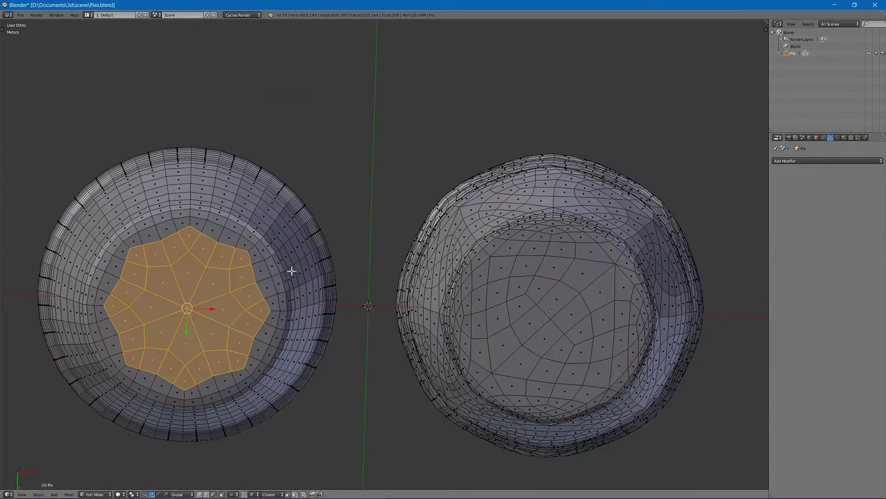
middle_drag(277, 249, 313, 277)
scroll(267, 317, up, 3)
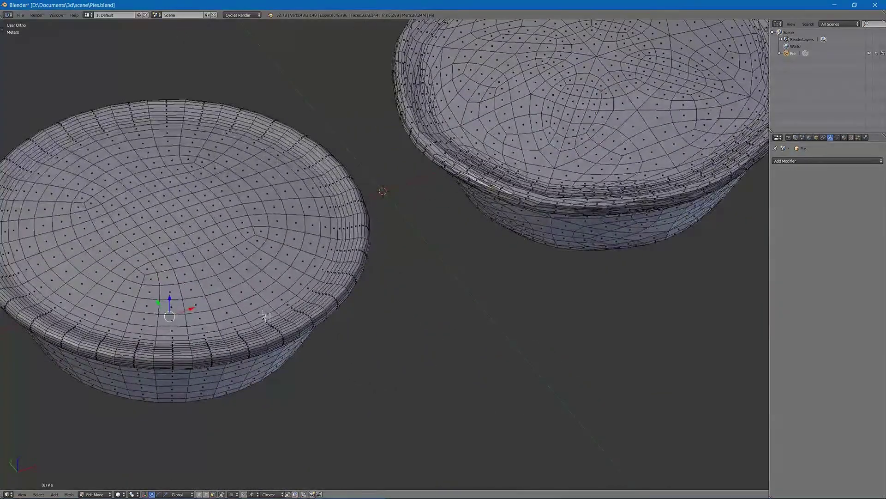
scroll(267, 316, down, 2)
middle_drag(267, 316, 350, 244)
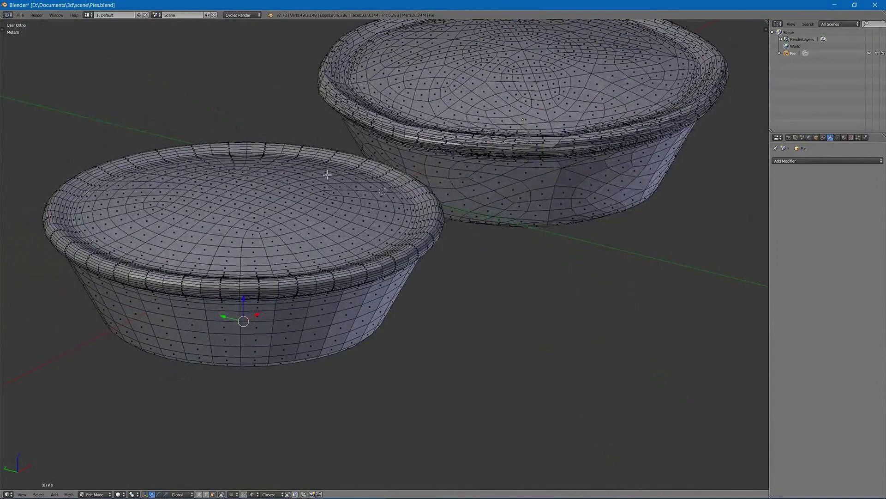
middle_drag(235, 274, 293, 223)
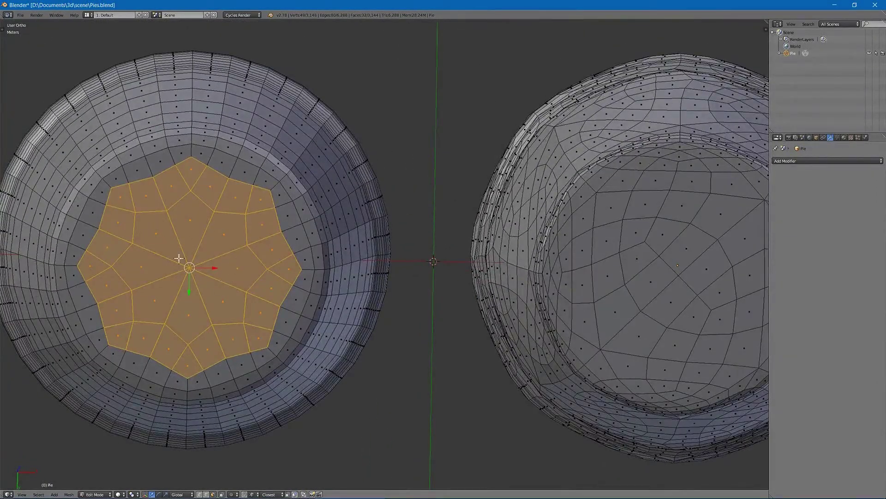
Compare the new topology of both subdivided pie tops, then exit Edit Mode
middle_drag(279, 249, 465, 252)
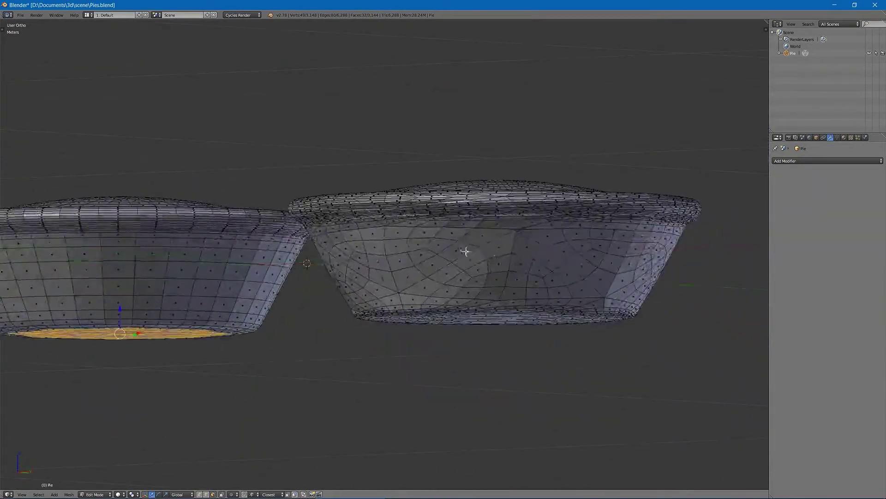
scroll(465, 251, up, 8)
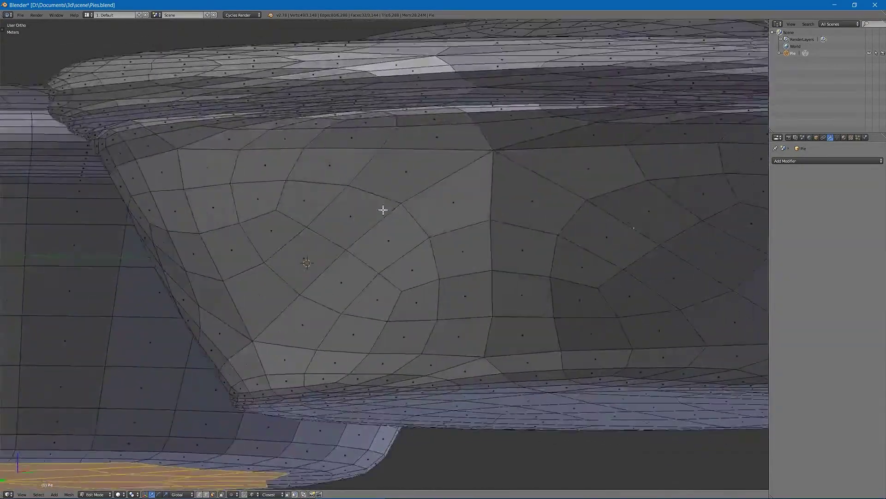
middle_drag(383, 209, 386, 208)
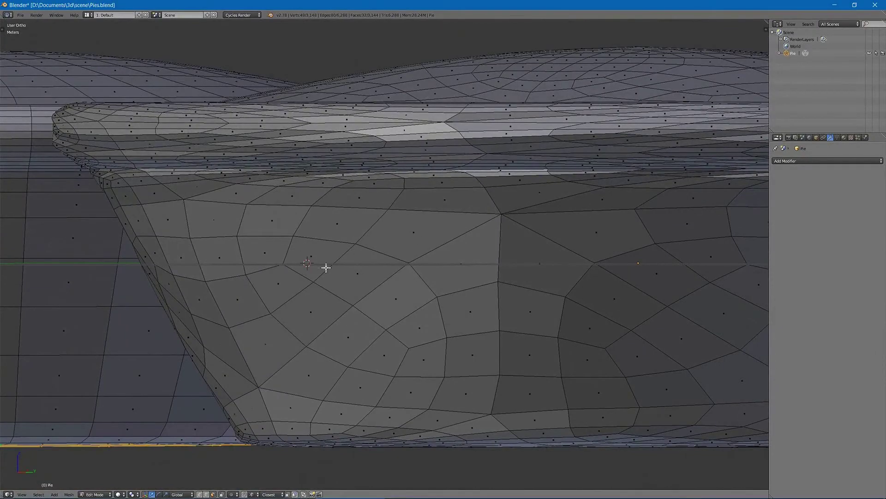
middle_drag(339, 261, 344, 351)
scroll(297, 311, down, 5)
scroll(307, 263, up, 3)
scroll(307, 264, down, 4)
key(Tab)
middle_drag(391, 294, 398, 216)
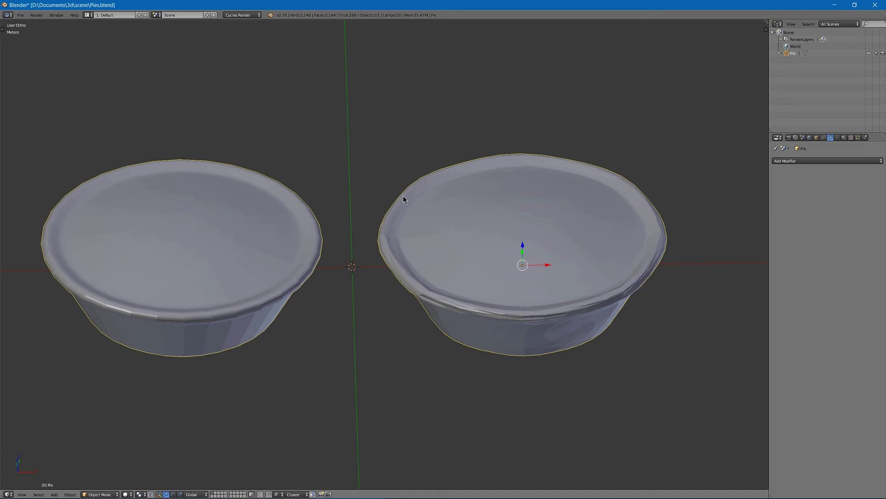
Inspect the dense wireframe of both applied pies in Edit Mode, then return to Object Mode
middle_drag(403, 200, 487, 196)
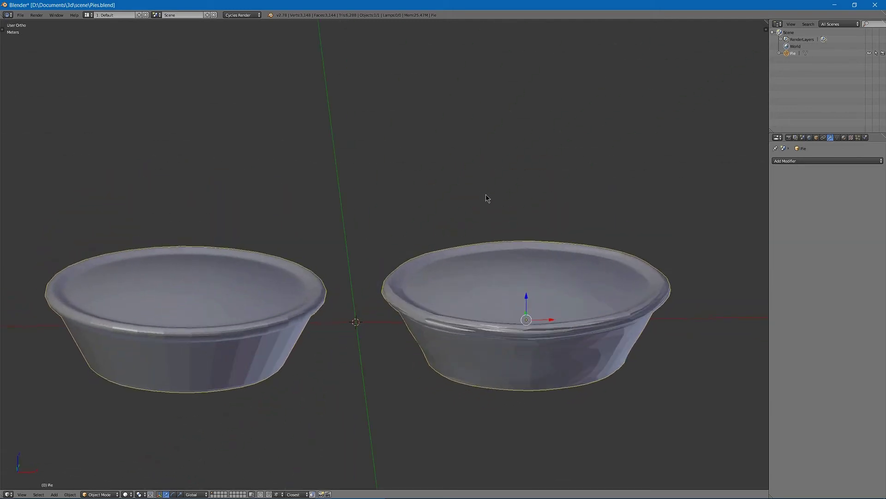
key(Tab)
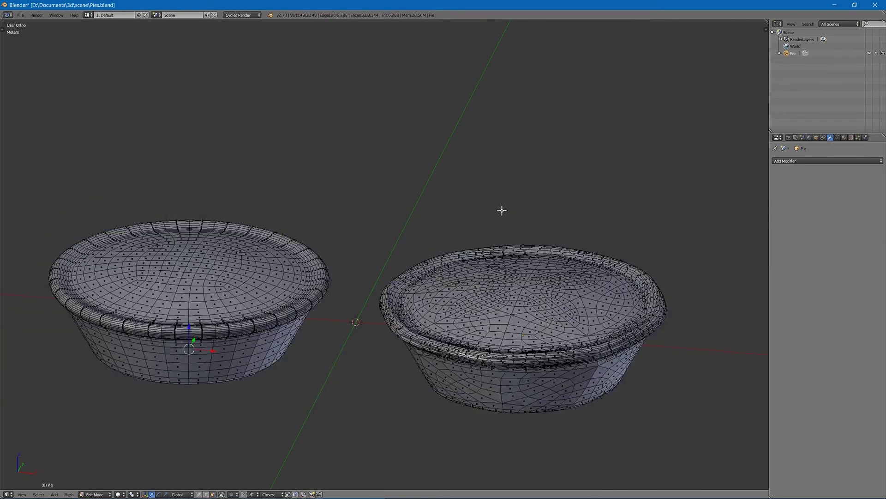
middle_drag(500, 209, 421, 241)
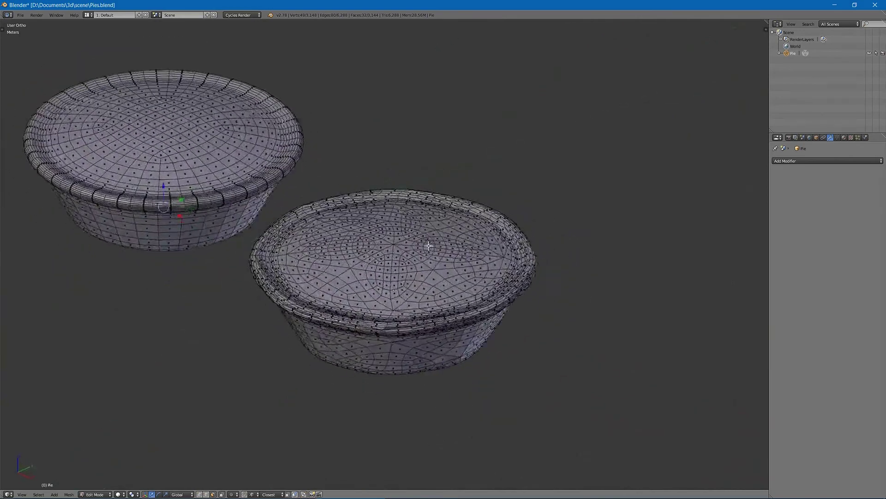
scroll(426, 218, up, 5)
scroll(412, 198, down, 4)
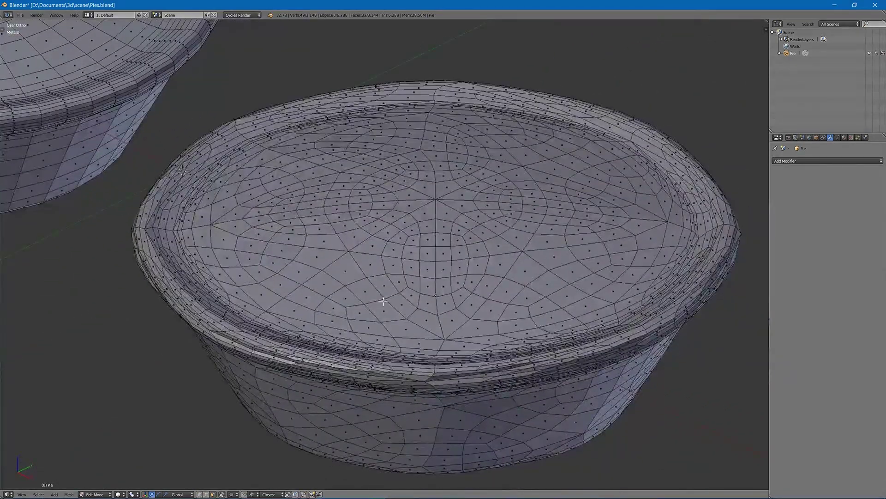
middle_drag(411, 198, 339, 186)
scroll(439, 198, down, 3)
key(Tab)
mouse_move(383, 262)
middle_down()
mouse_move(296, 237)
mouse_move(492, 254)
middle_up()
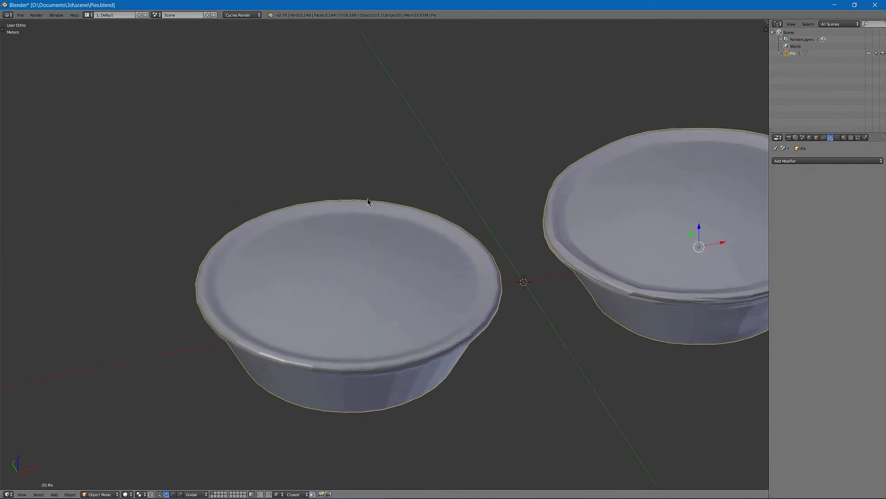